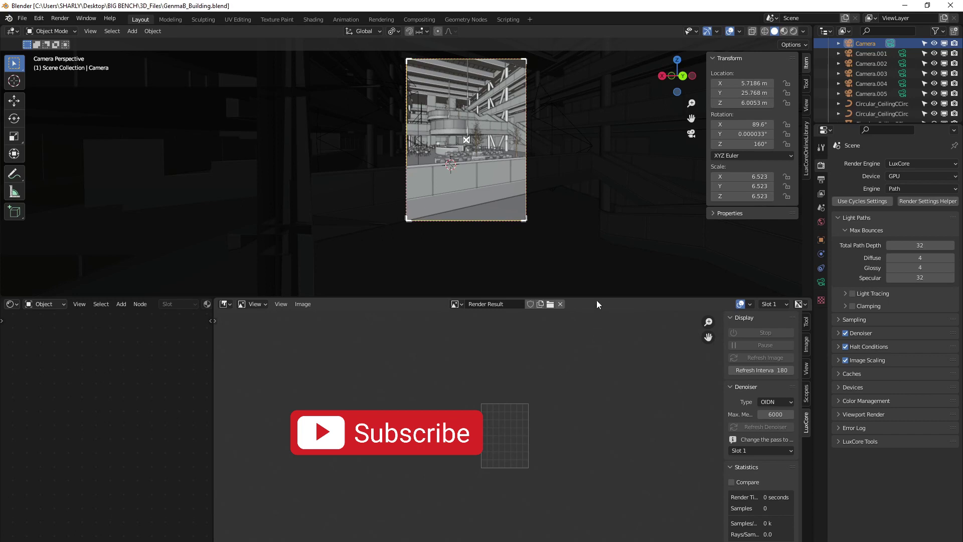
Enlarge the 3D viewport, inspect the camera framing, and leave camera view to show the building's exterior
left_click_drag(597, 300, 600, 404)
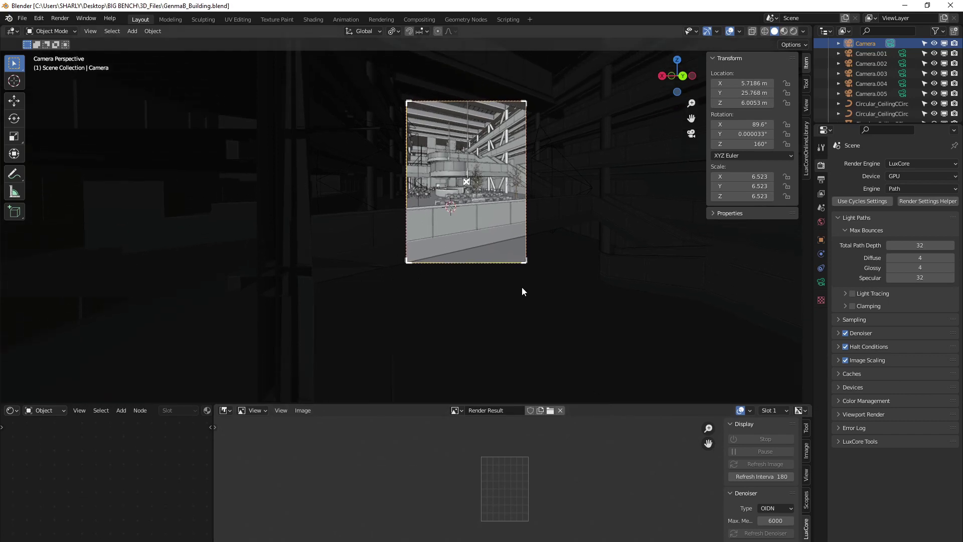
scroll(522, 289, "up", 3)
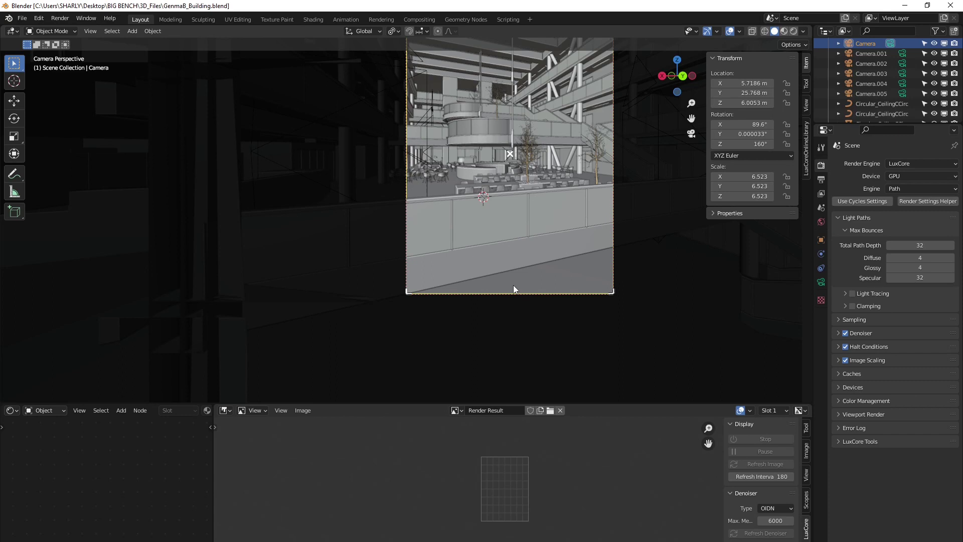
scroll(537, 273, "down", 2)
middle_click_drag(541, 202, 471, 242, "shift")
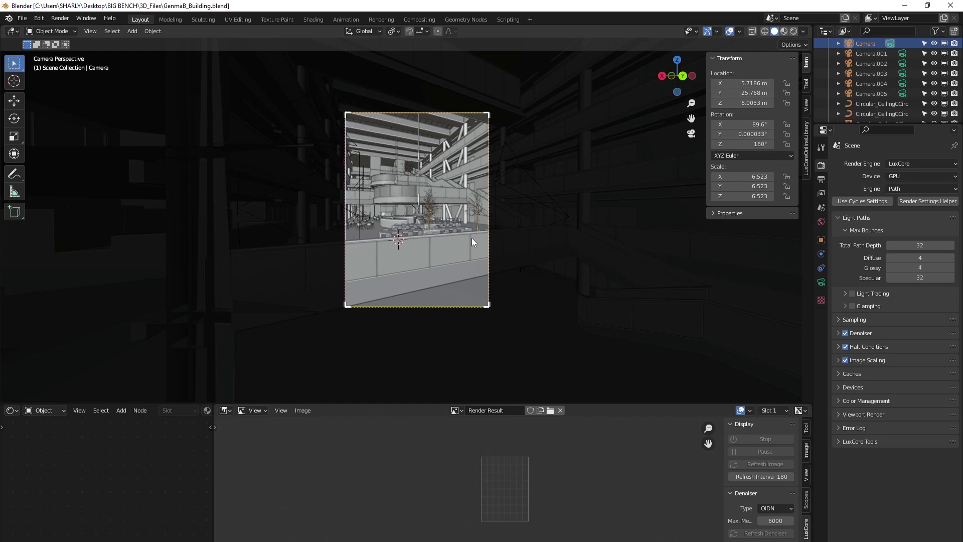
key("Home")
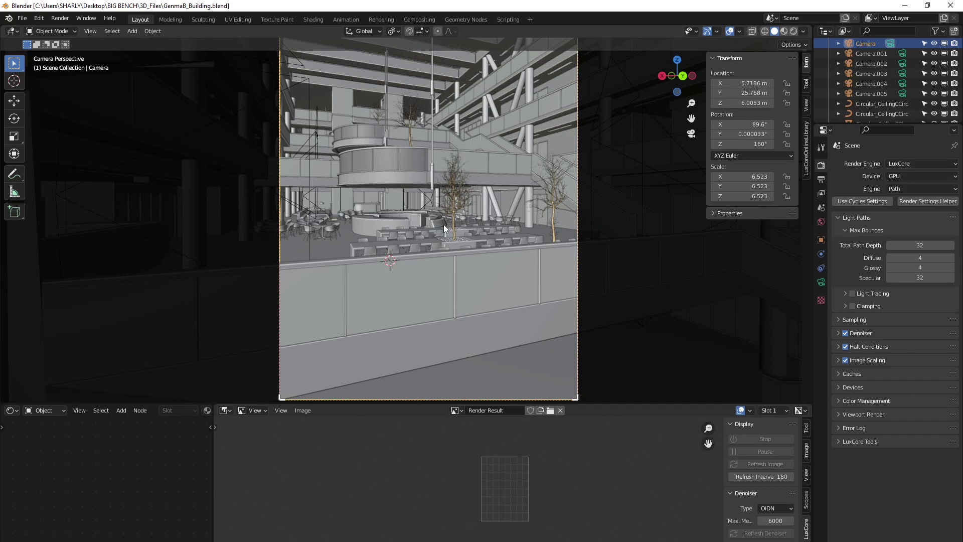
key("KP_0")
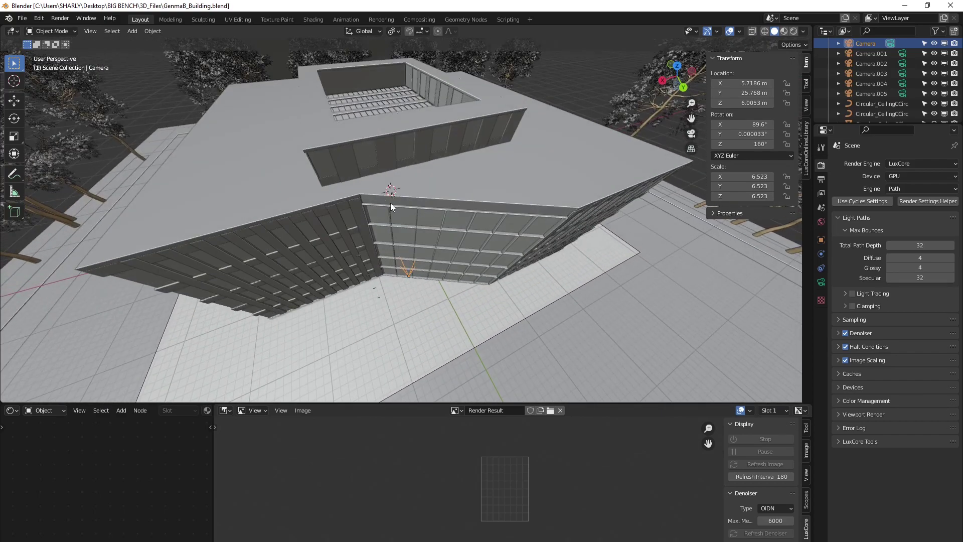
middle_click_drag(390, 202, 246, 154)
Examine the LuxCore add-on's details and preferences in the Render category of the add-on preferences
left_click(39, 19)
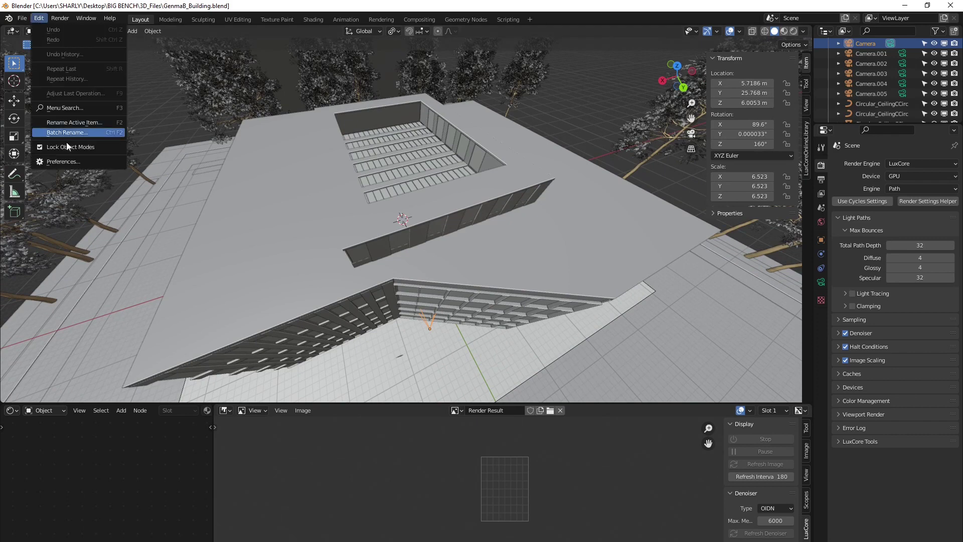
left_click(68, 161)
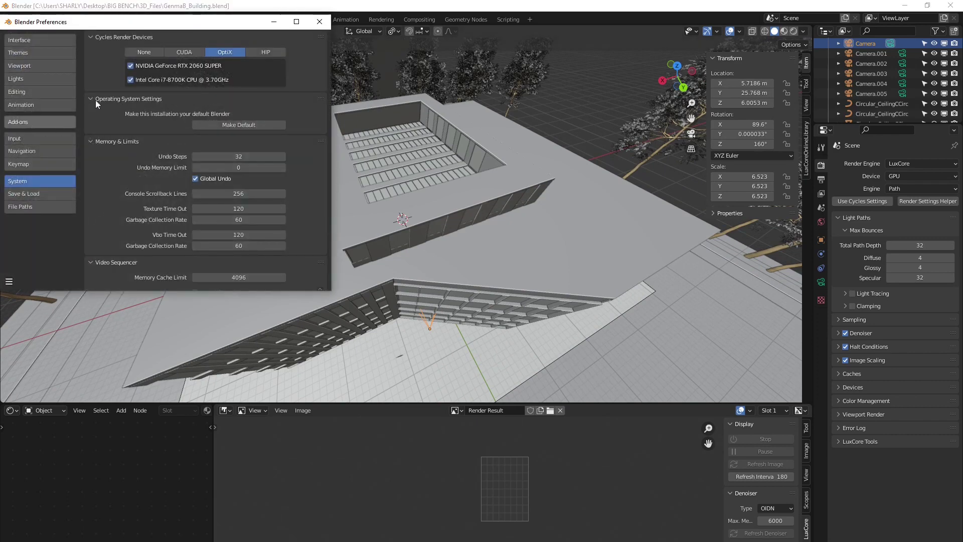
left_click(28, 123)
left_click(242, 52)
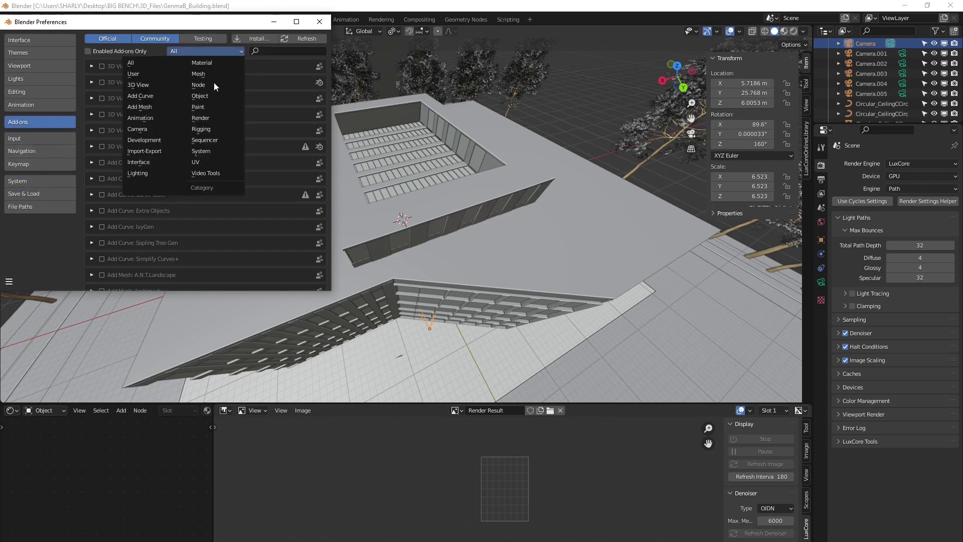
left_click(200, 117)
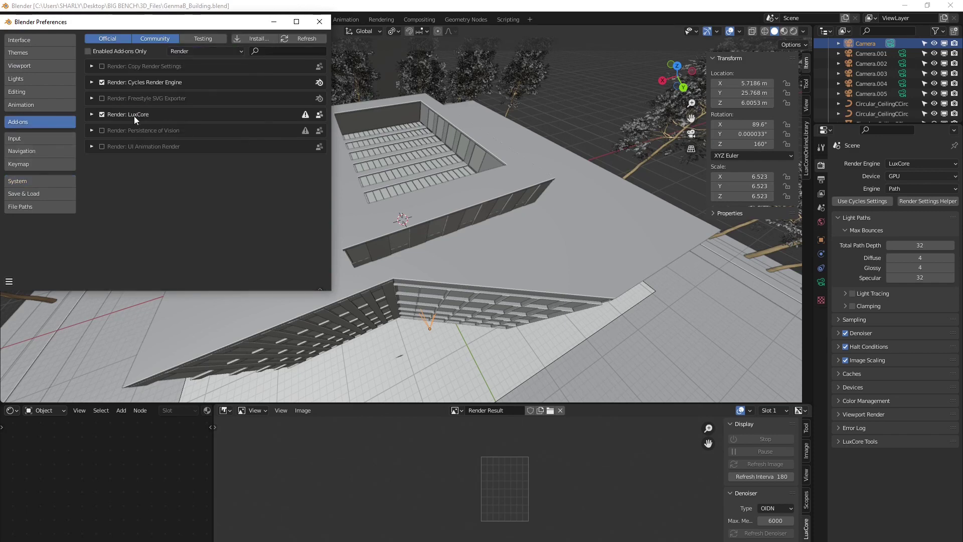
left_click(92, 115)
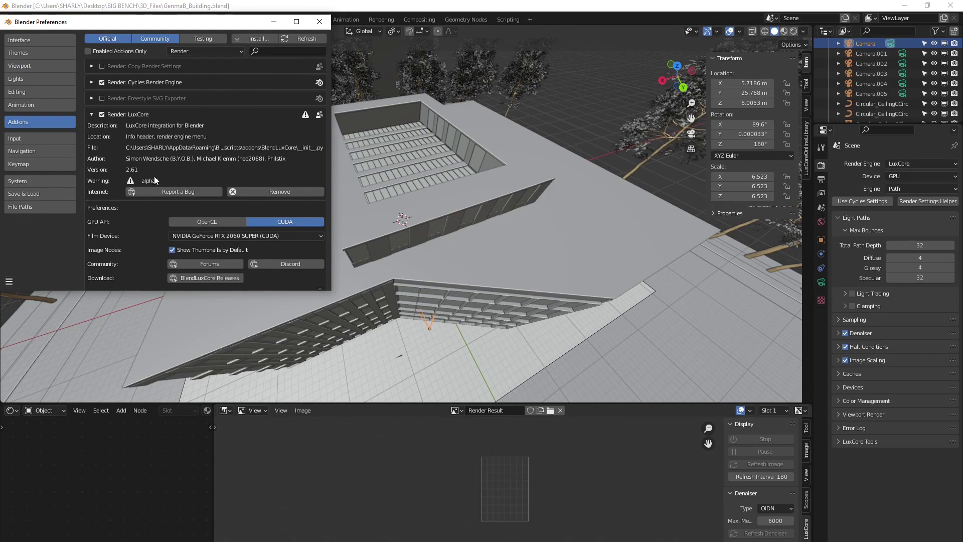
left_click(266, 22)
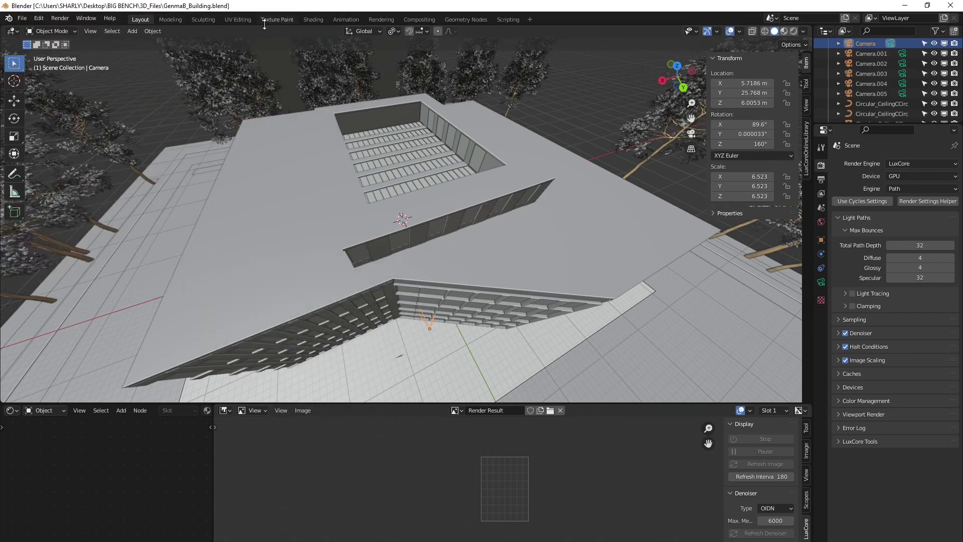
Examine the building's atrium interior, including the stairs, walkways, curved platforms and ground-floor seating area
middle_click_drag(392, 194, 362, 232)
scroll(343, 228, "up", 2)
scroll(320, 250, "up", 6)
scroll(362, 233, "down", 5)
middle_click_drag(443, 256, 318, 226)
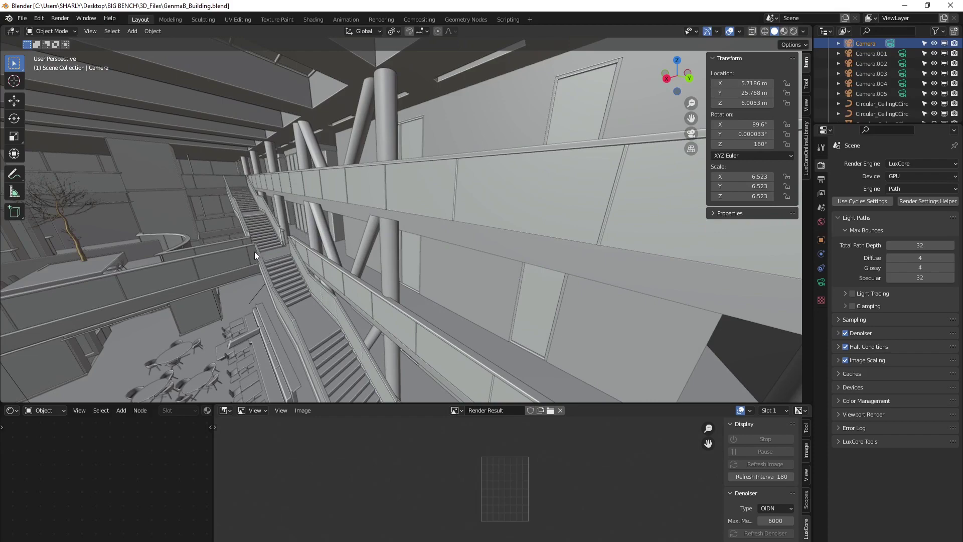
scroll(254, 251, "down", 2)
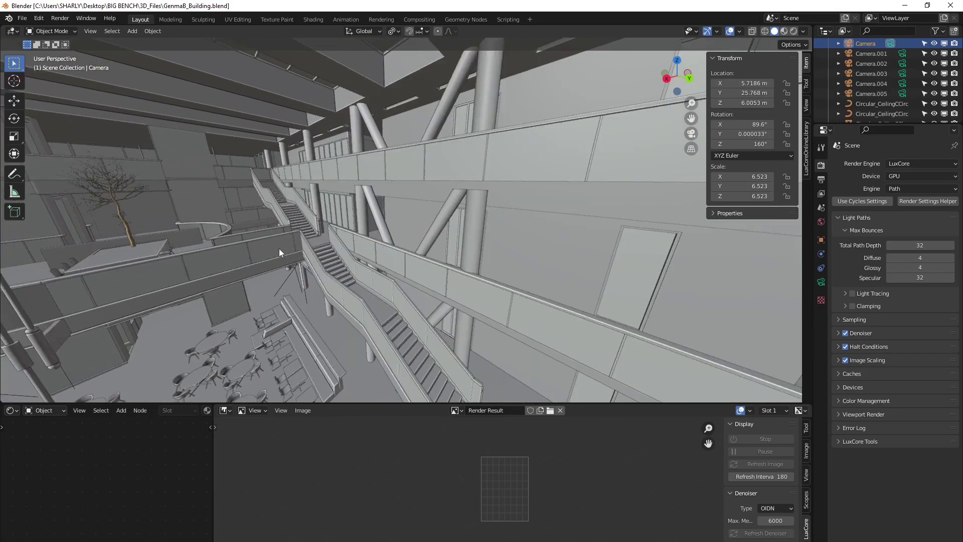
middle_click_drag(264, 274, 363, 223)
middle_click_drag(302, 227, 409, 221, "shift")
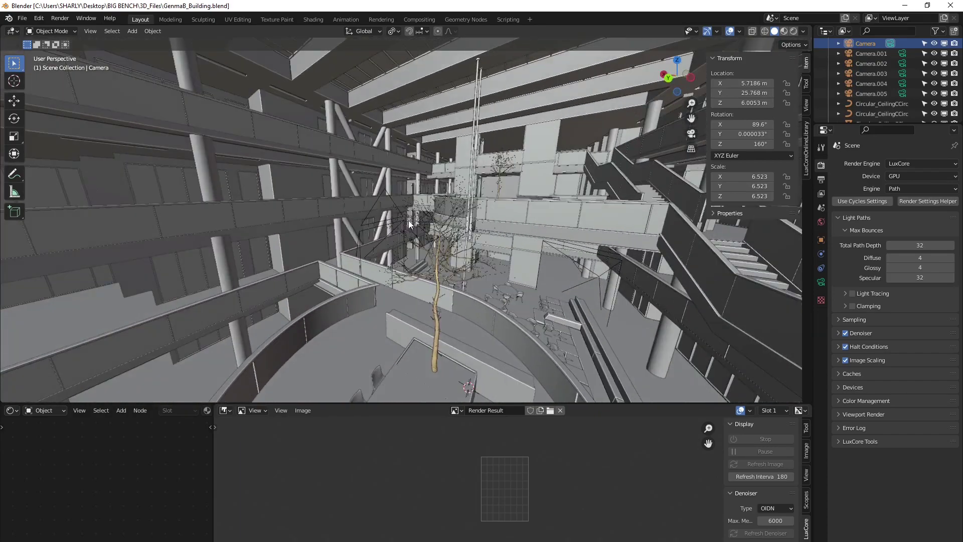
middle_click_drag(478, 256, 435, 139, "shift")
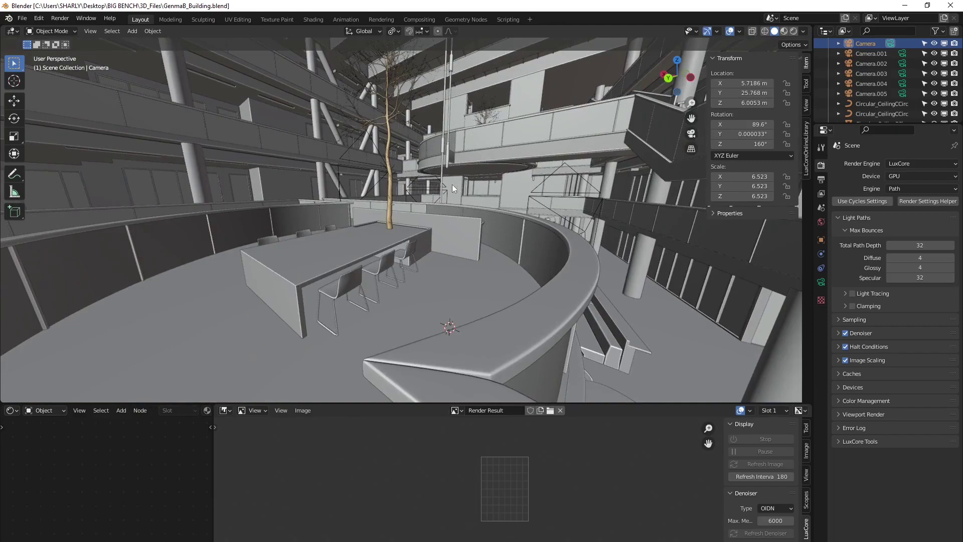
scroll(453, 190, "down", 3)
middle_click_drag(450, 191, 426, 216)
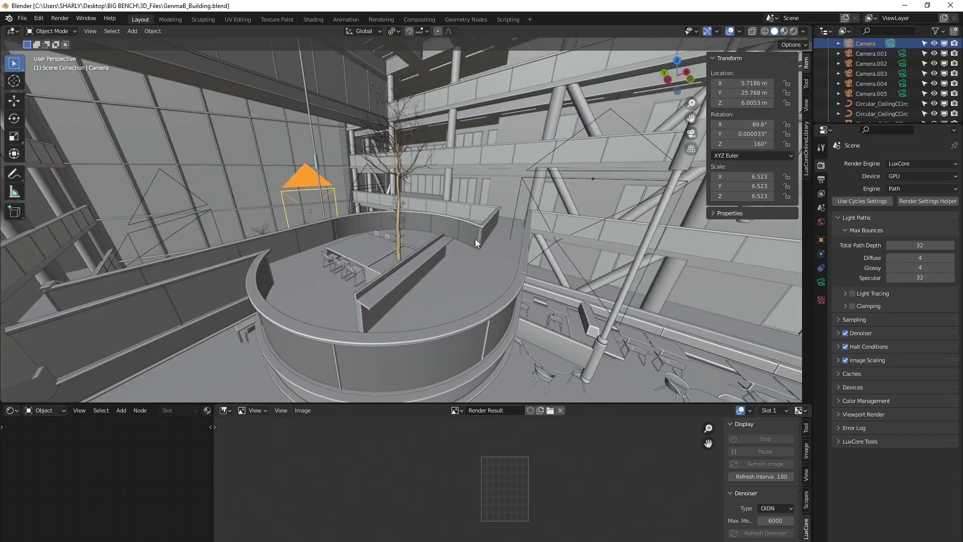
middle_click_drag(475, 239, 434, 213)
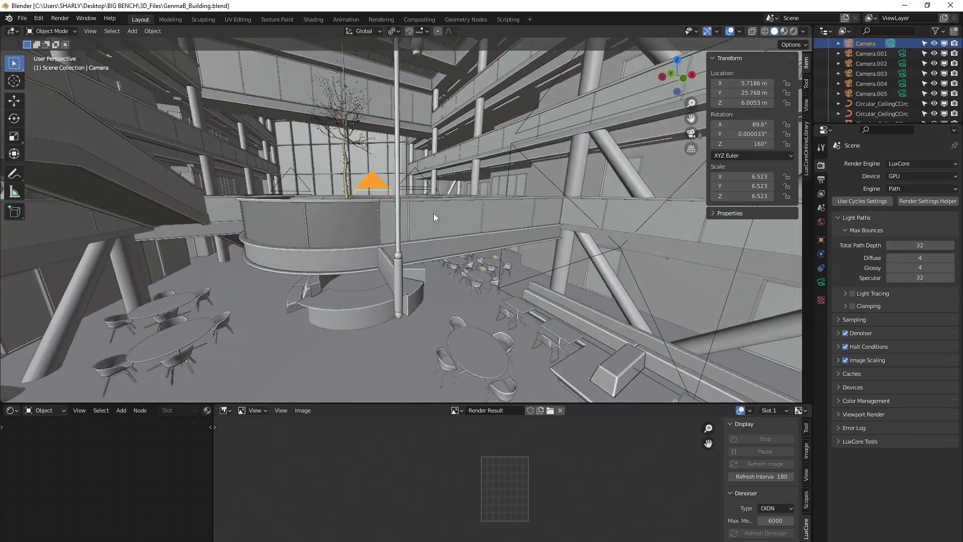
scroll(497, 245, "up", 3)
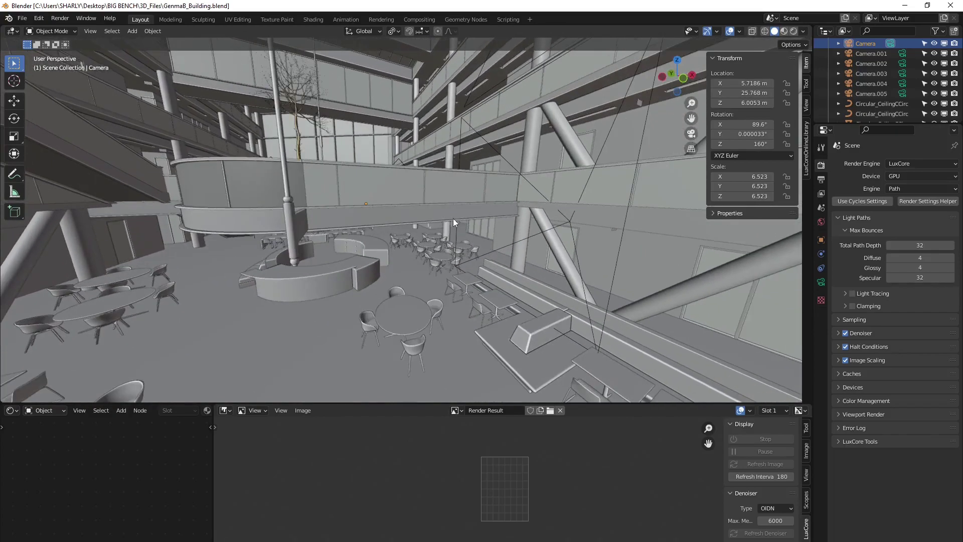
scroll(429, 219, "up", 4)
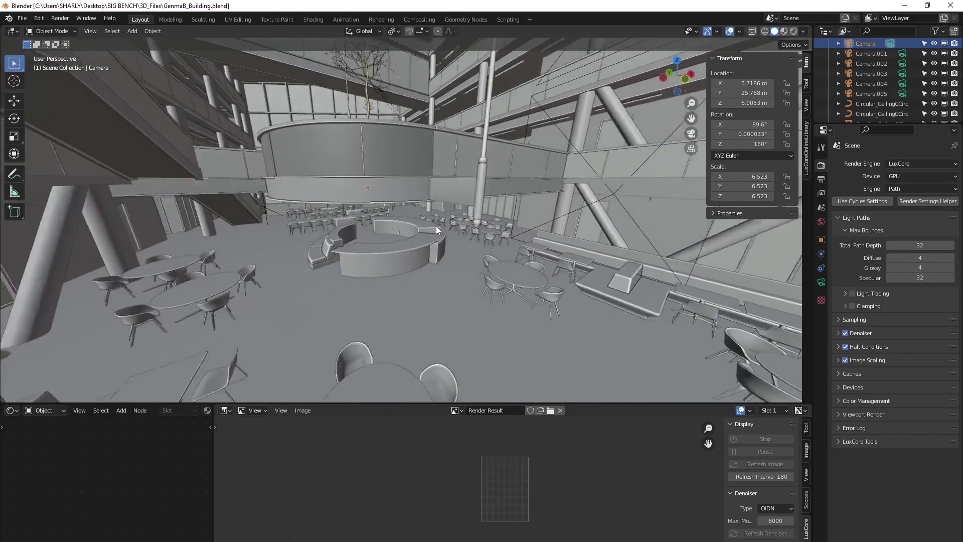
middle_click_drag(437, 229, 457, 259)
Select the round table beside the ground-floor counter and examine the curved upper platforms in a taller 3D viewport
left_click(511, 269)
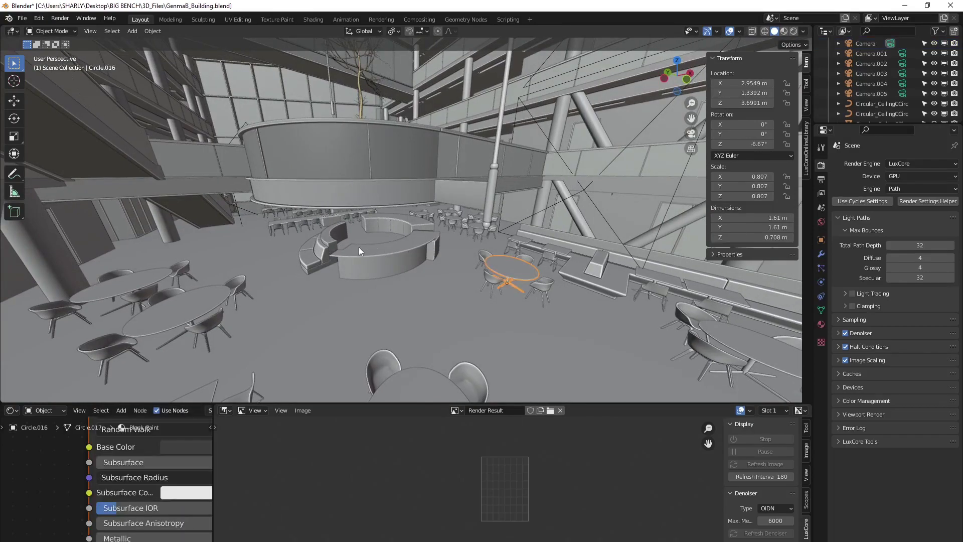
scroll(360, 247, "up", 3)
scroll(375, 185, "up", 3)
middle_click_drag(351, 279, 349, 140)
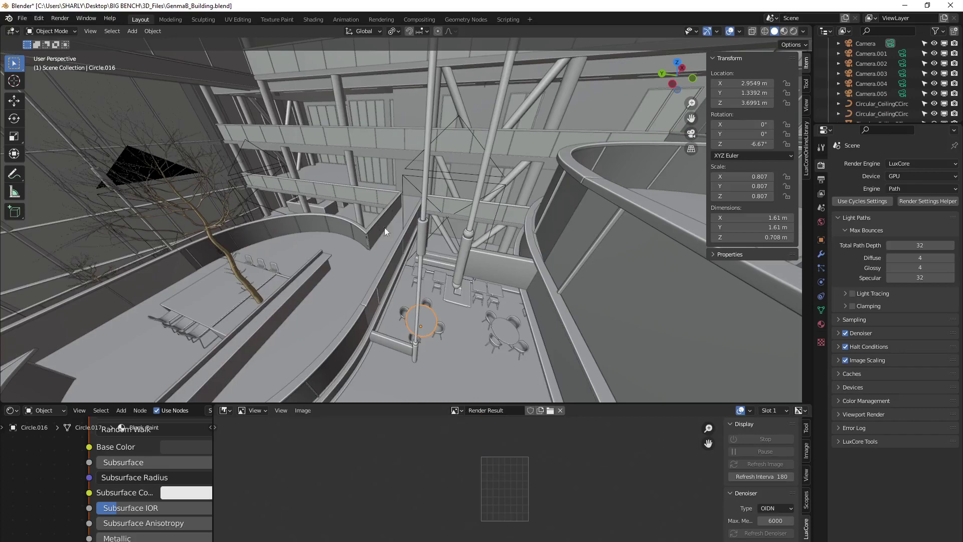
left_click_drag(374, 403, 376, 486)
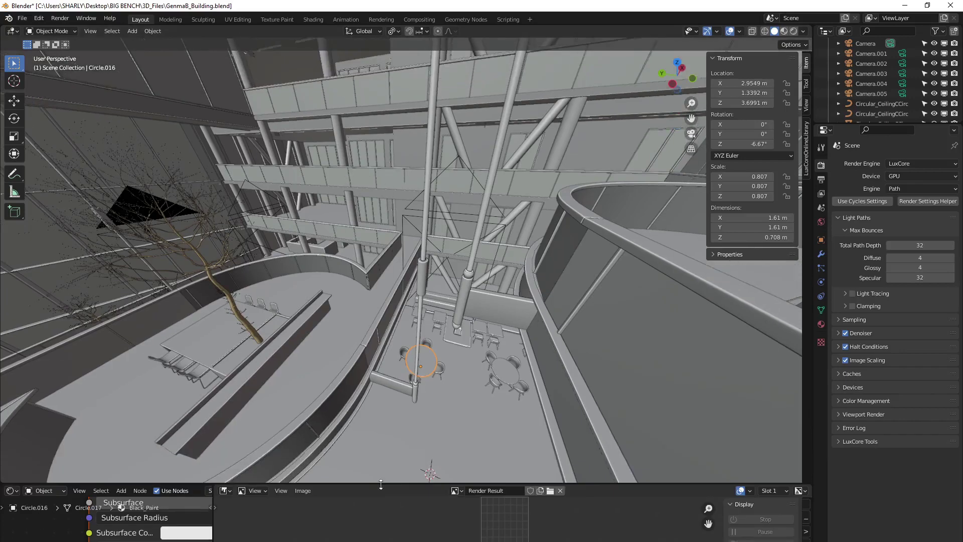
scroll(422, 297, "down", 8)
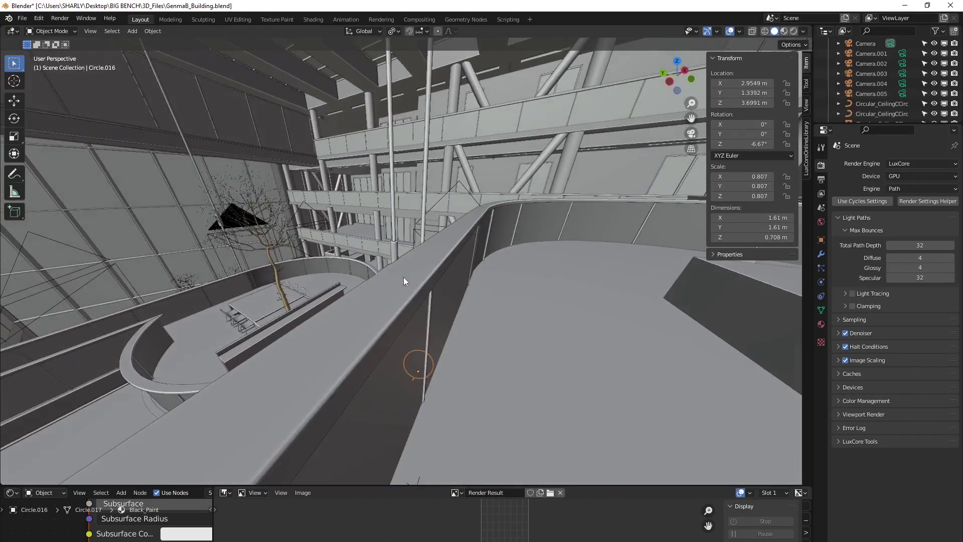
scroll(396, 266, "down", 5)
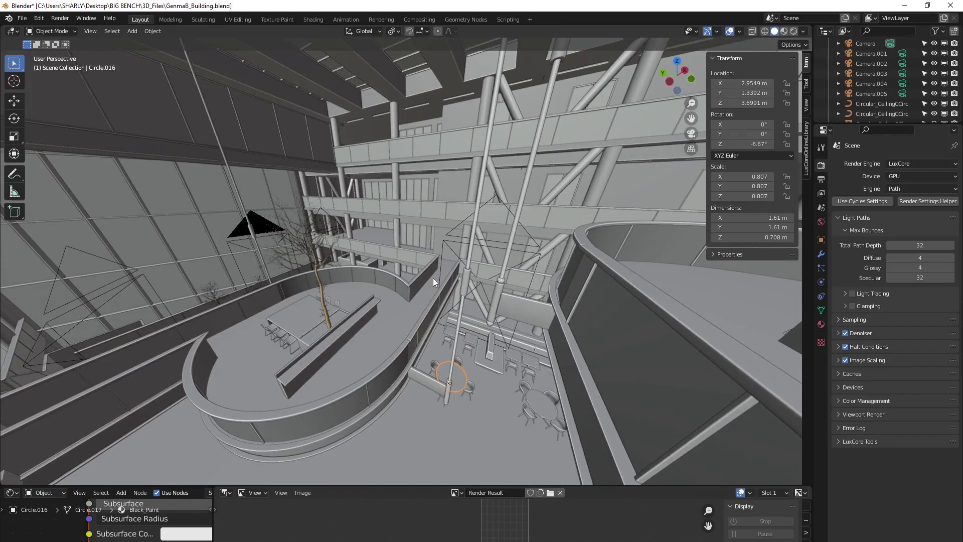
scroll(393, 267, "up", 5)
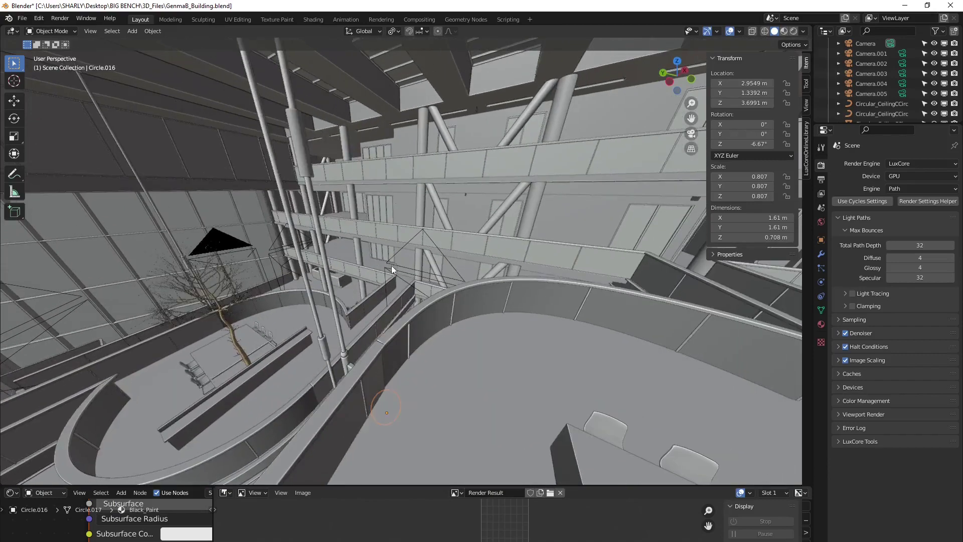
scroll(428, 250, "up", 3)
scroll(428, 248, "up", 1)
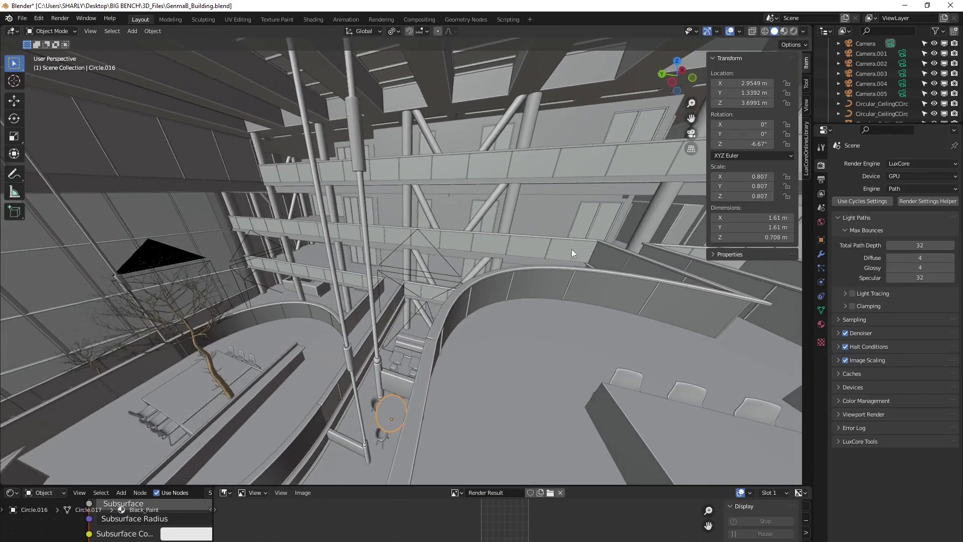
Switch the render engine to Cycles and enlarge the shader editor to show the table's Black_Paint nodes
left_click(901, 163)
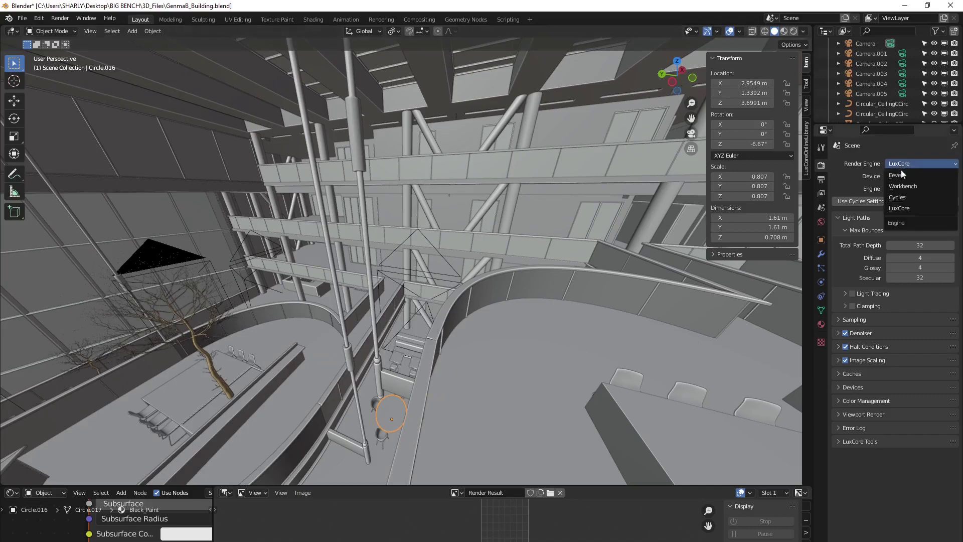
left_click(897, 201)
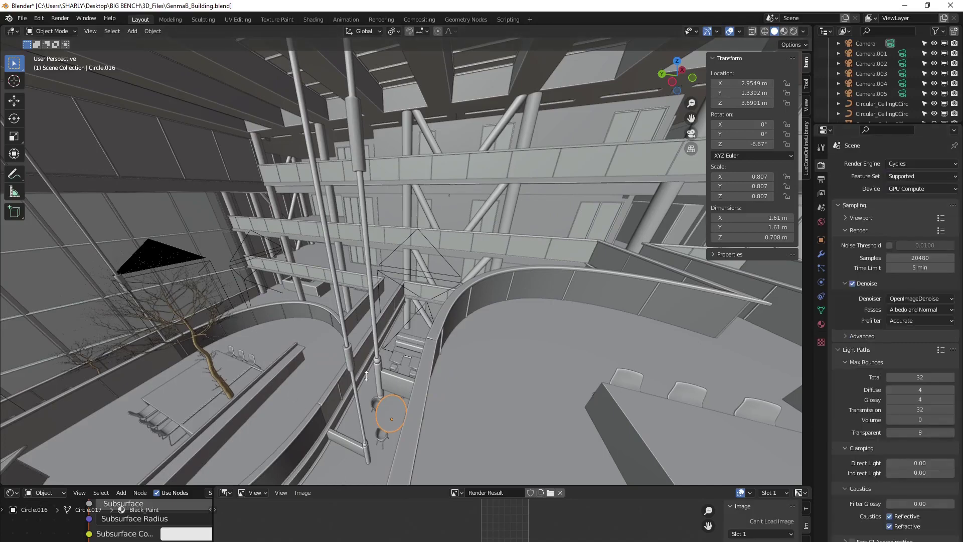
left_click_drag(340, 486, 368, 333)
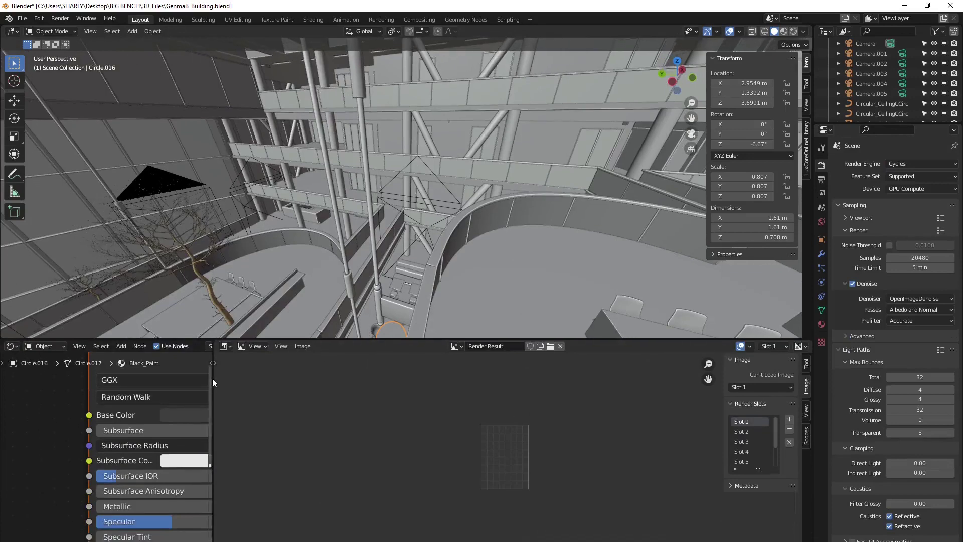
left_click_drag(214, 379, 410, 378)
scroll(240, 380, "down", 4)
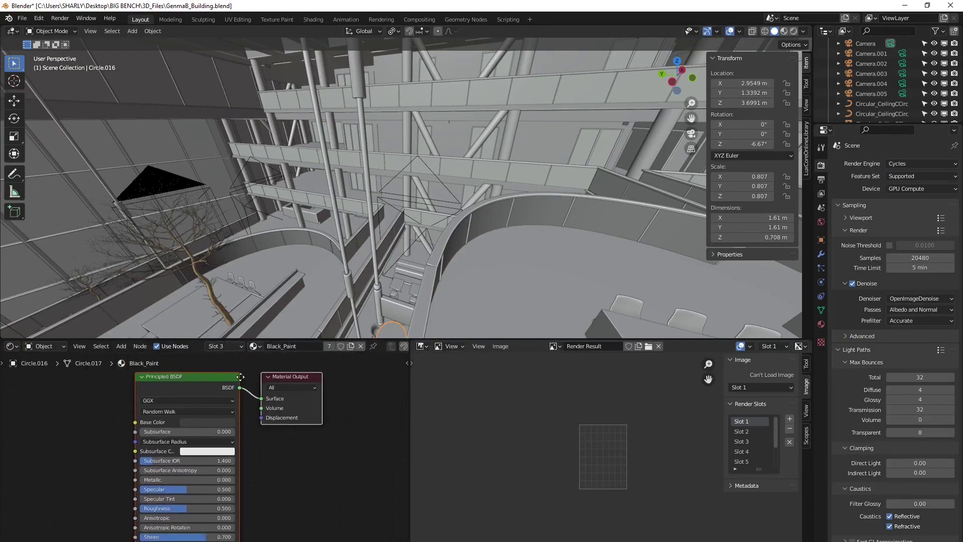
Switch the render engine to LuxCore and show the main walls' material settings with Use Cycles Nodes enabled
left_click(903, 164)
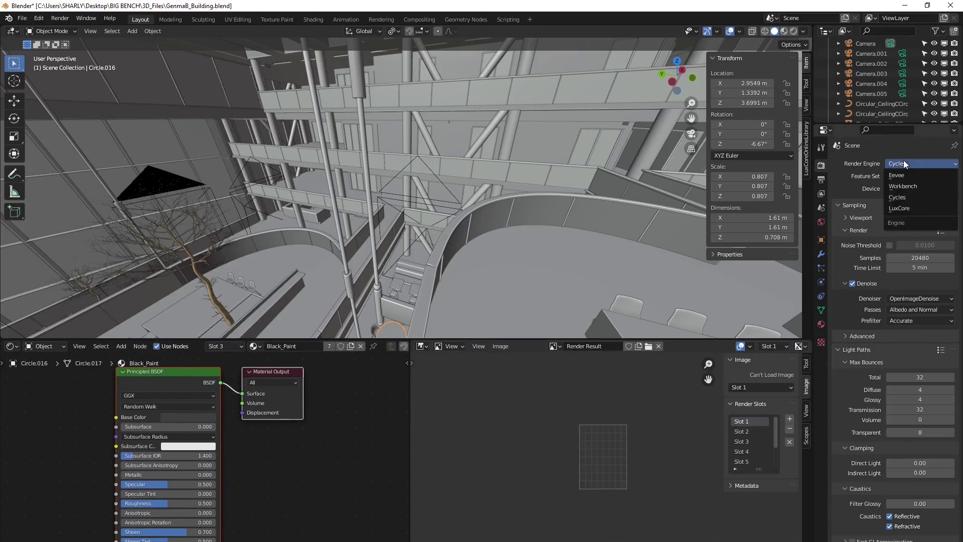
left_click(898, 207)
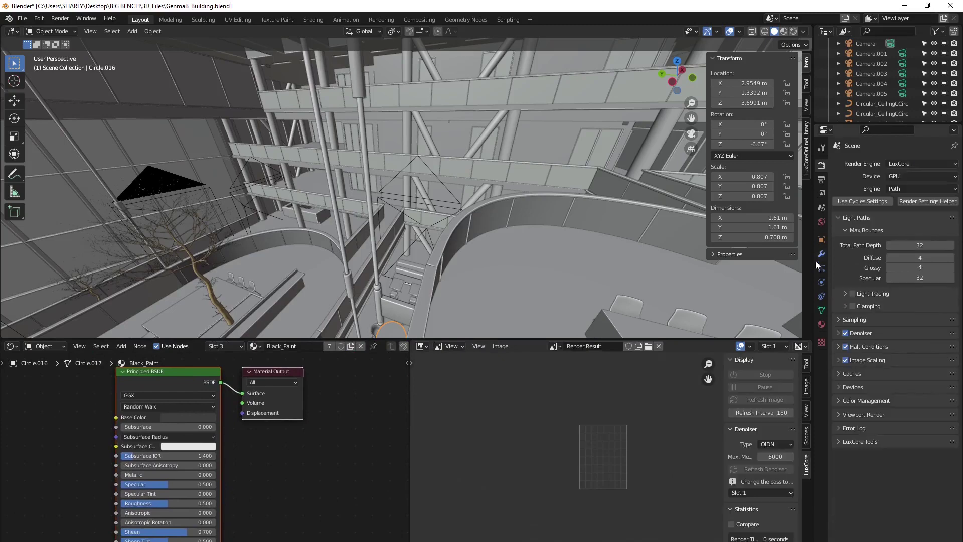
left_click(821, 325)
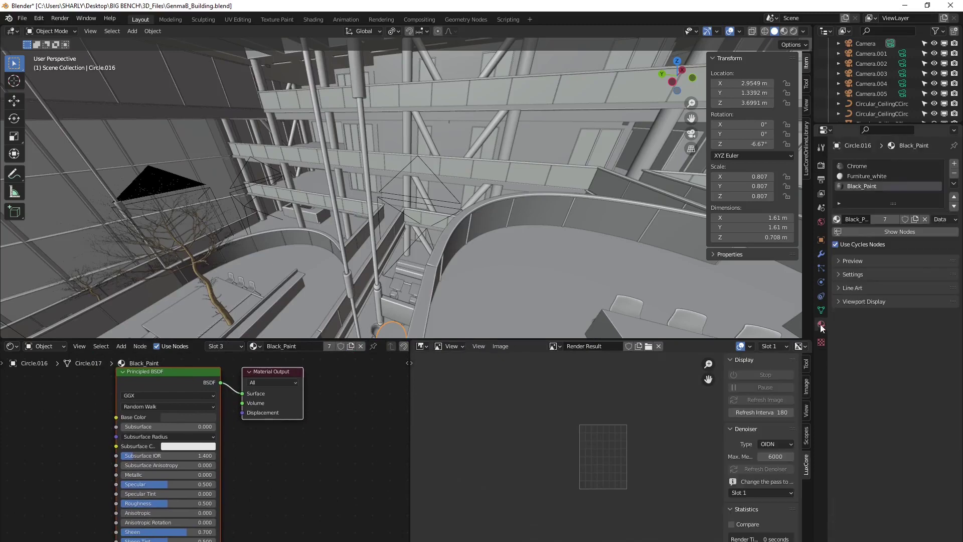
left_click(450, 131)
left_click(835, 221)
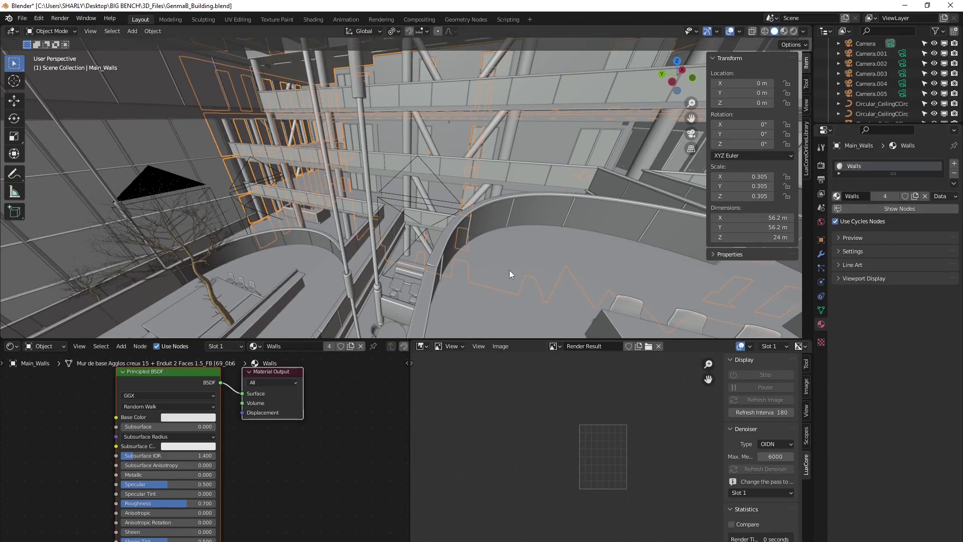
Inspect the tree's Ecorce material and the railing's Glass_Panel nodes, enlarging the shader editor for the glass
middle_click_drag(508, 236, 439, 236)
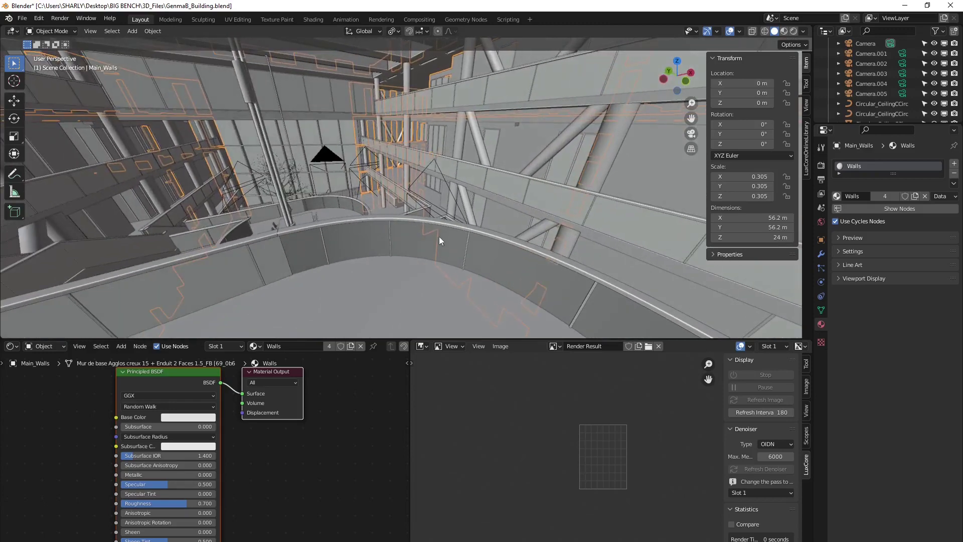
left_click(294, 185)
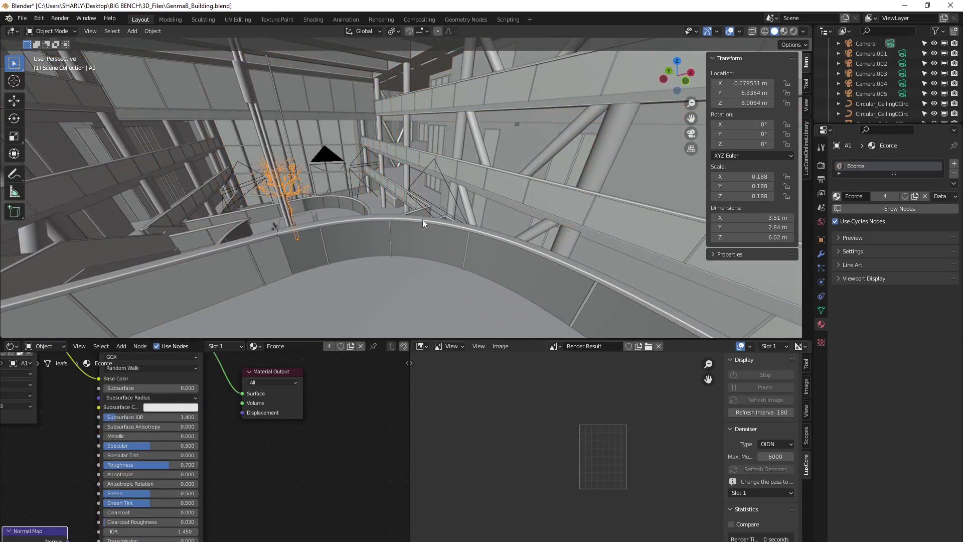
scroll(389, 223, "up", 2)
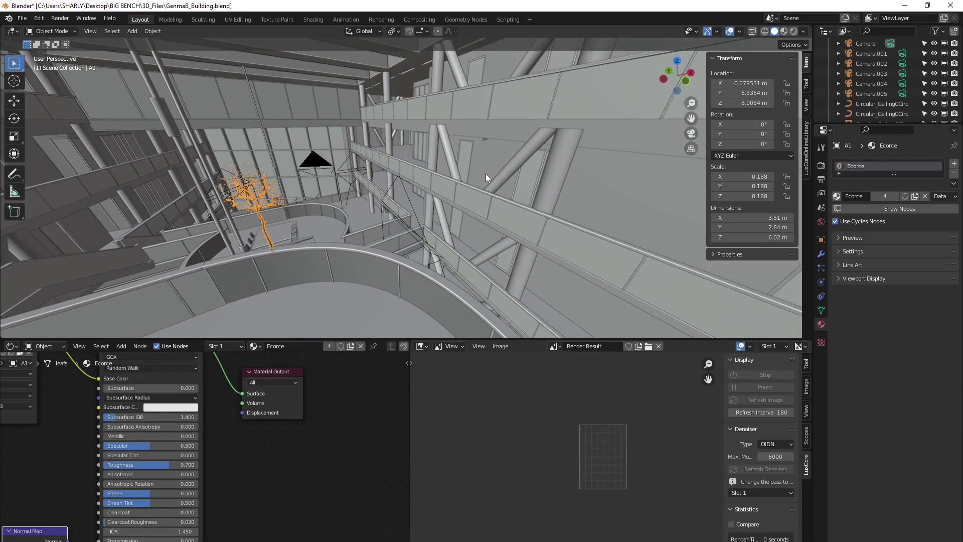
left_click(510, 108)
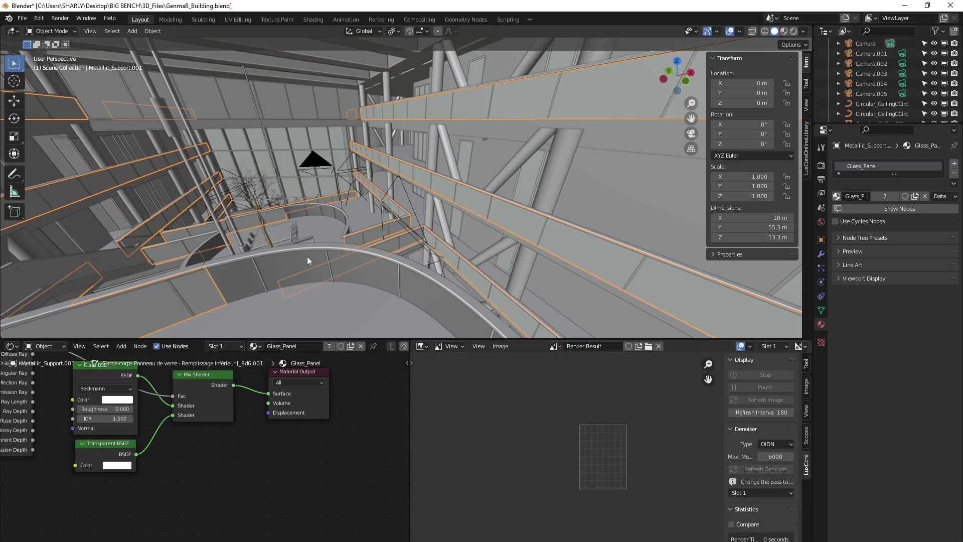
left_click_drag(307, 334, 307, 276)
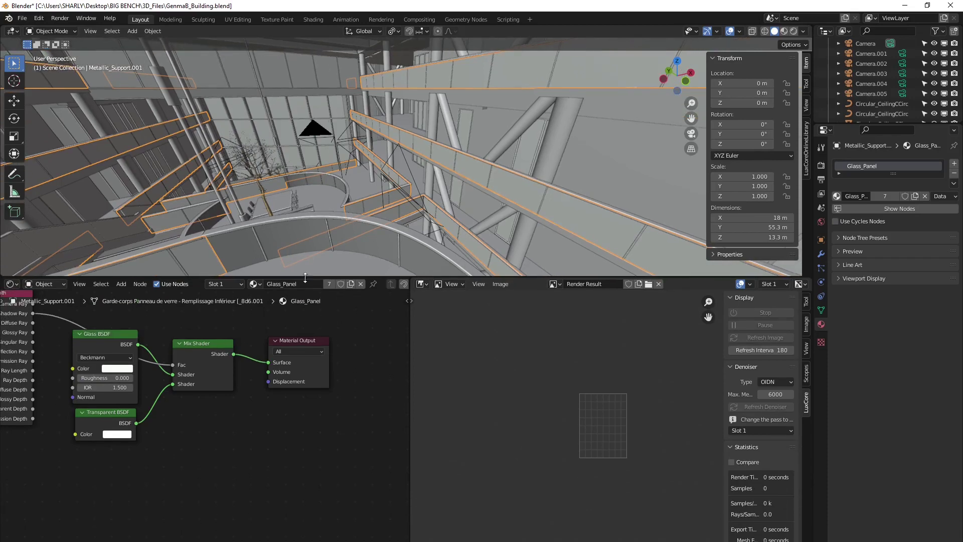